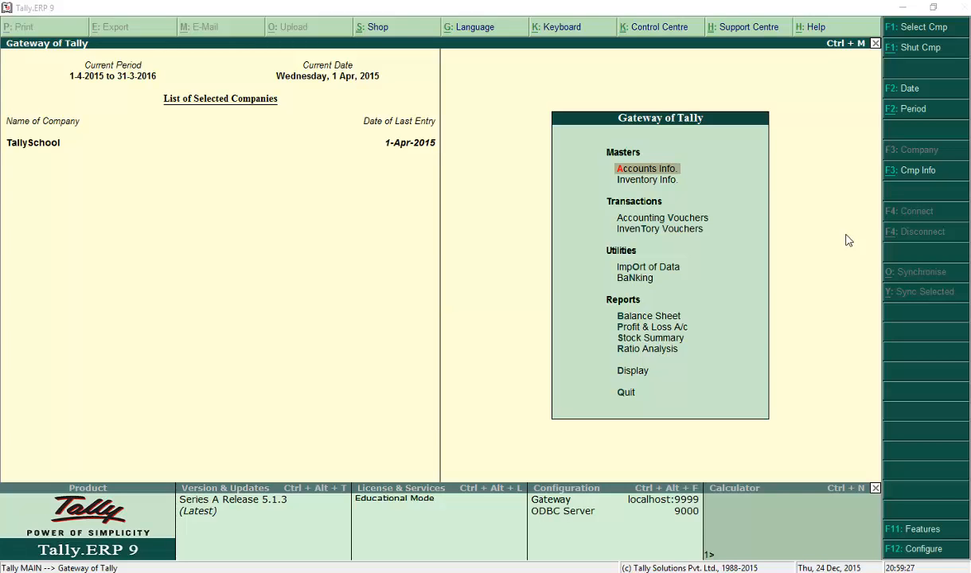
# Step: Start creating a single ledger in the accounts masters and name it Intraday Profit and Loss
pyautogui.click(850, 241)
pyautogui.press('Return')
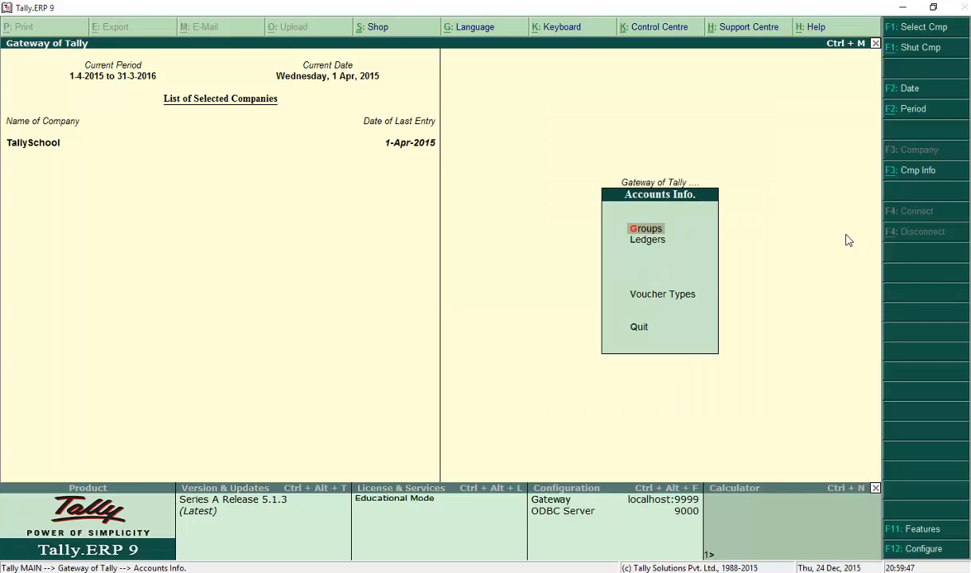
pyautogui.press('Down')
pyautogui.press('Return')
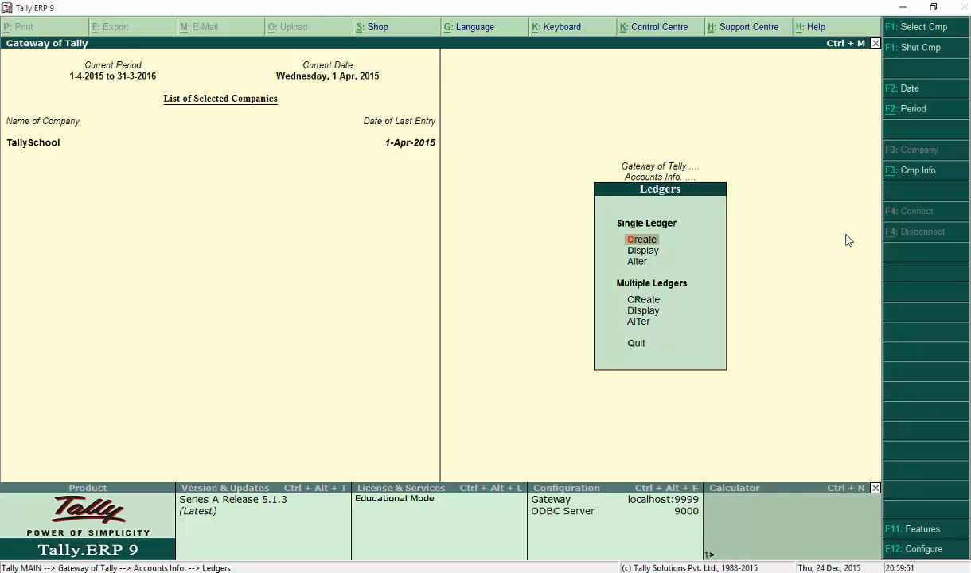
pyautogui.press('Return')
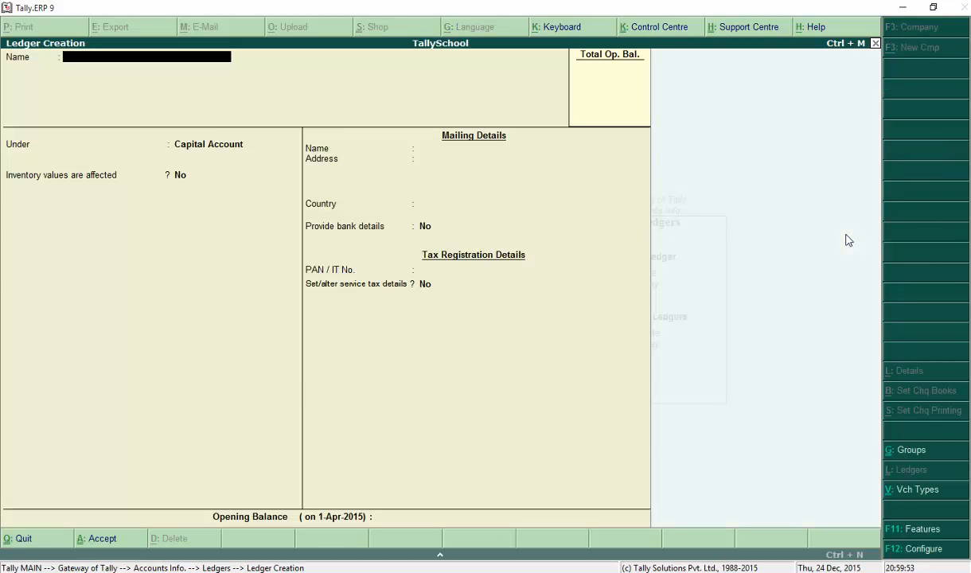
pyautogui.write('Intraday Profit an')
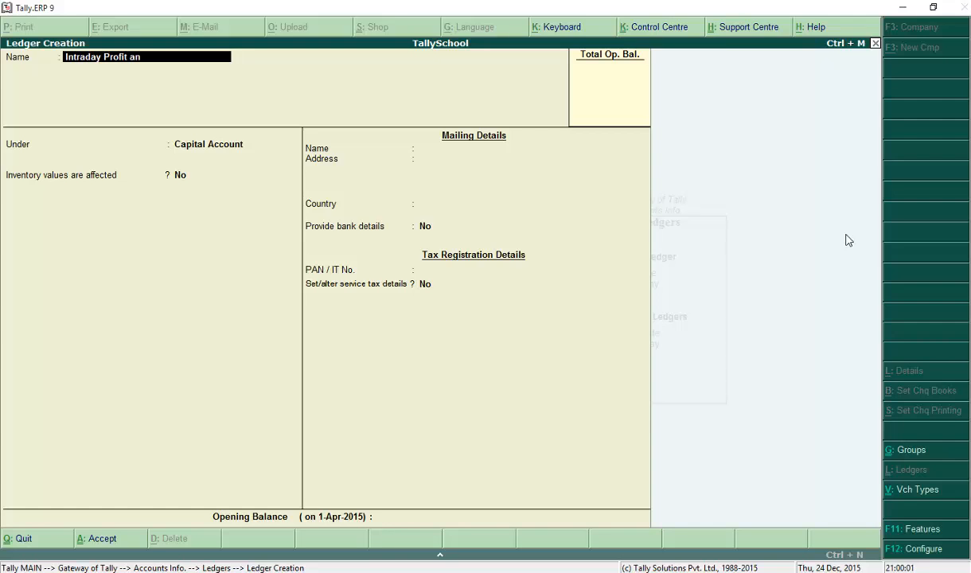
pyautogui.write('d Loss')
pyautogui.press('Return')
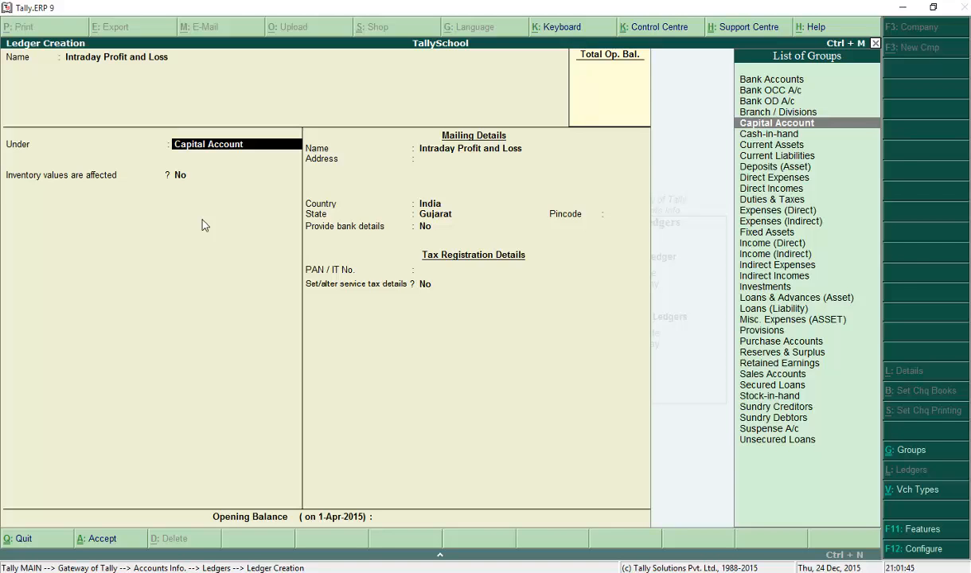
# Step: Place the ledger under Capital Account, keep the remaining fields at their defaults, and save it
pyautogui.press('Return')
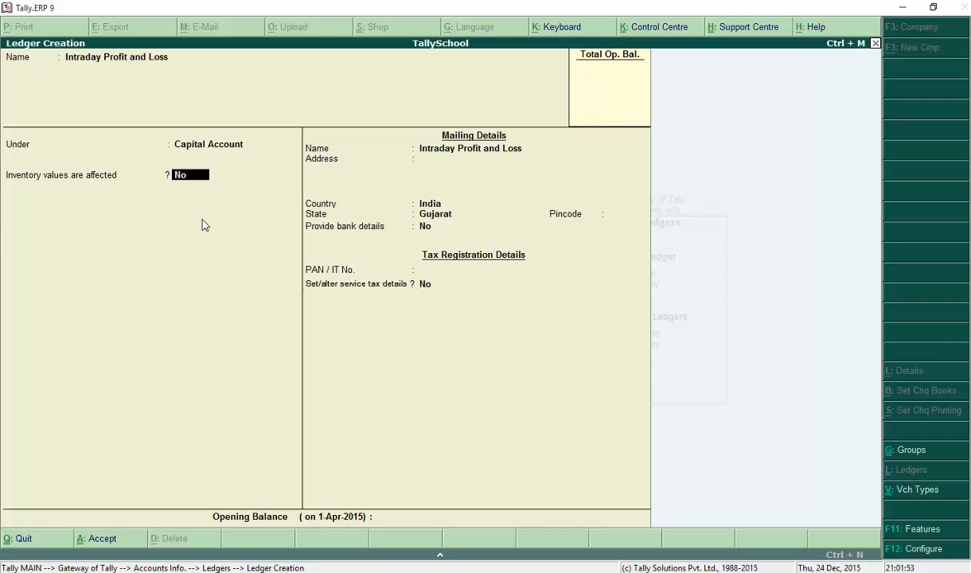
pyautogui.press('Return')
pyautogui.press('Return')
pyautogui.press('Return')
pyautogui.press('Return')
pyautogui.press('Return')
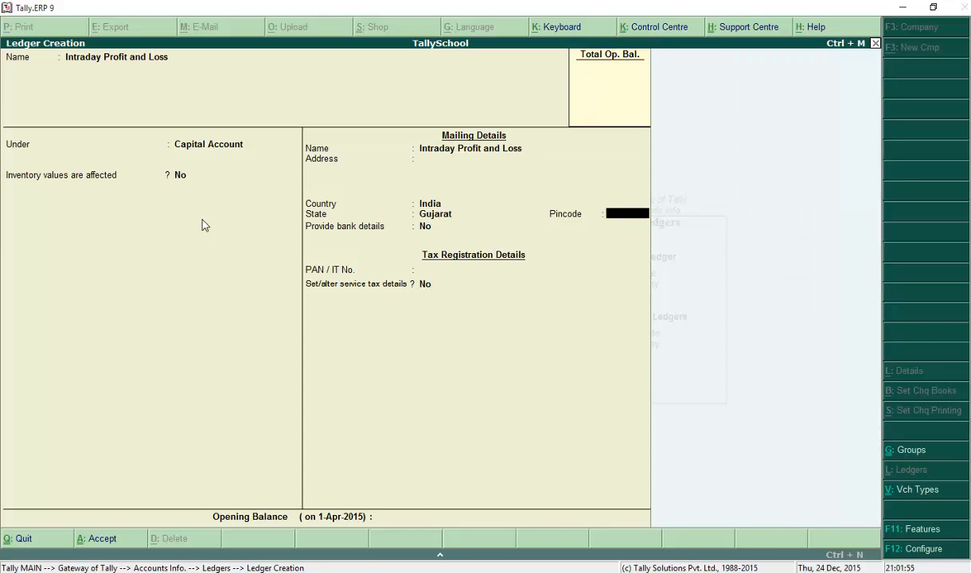
pyautogui.press('Return')
pyautogui.press('Return')
pyautogui.press('Return')
pyautogui.press('Return')
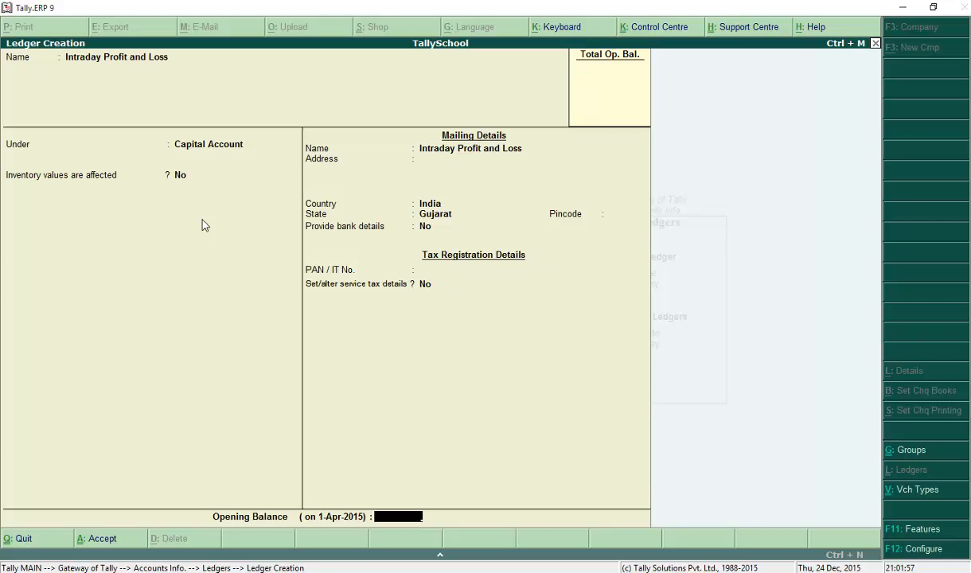
pyautogui.press('Return')
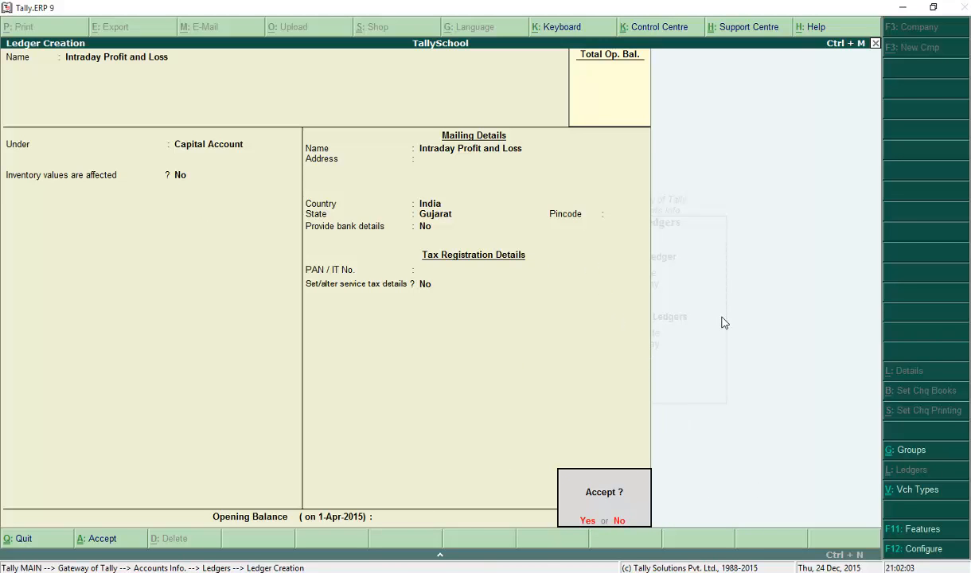
pyautogui.press('Return')
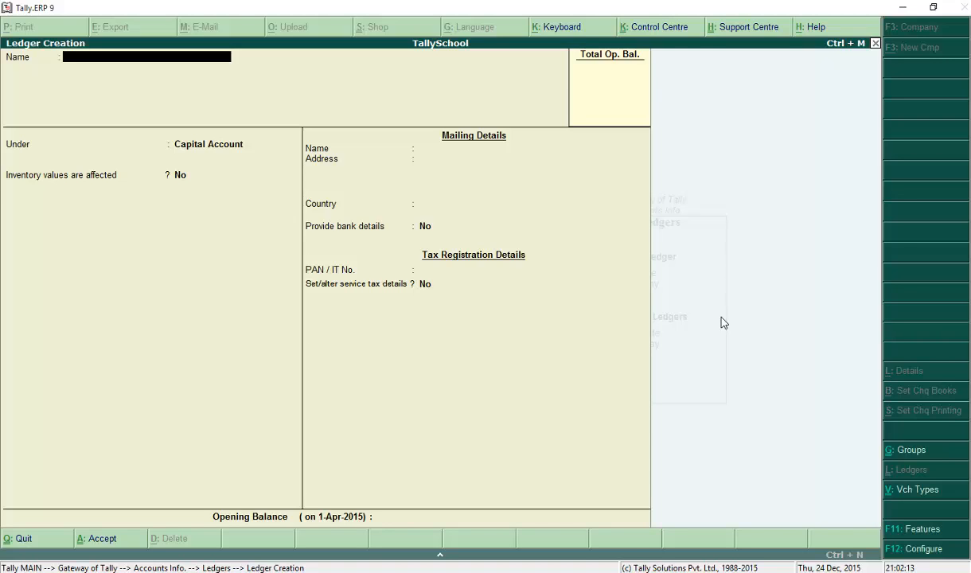
pyautogui.press('Escape')
pyautogui.press('y')
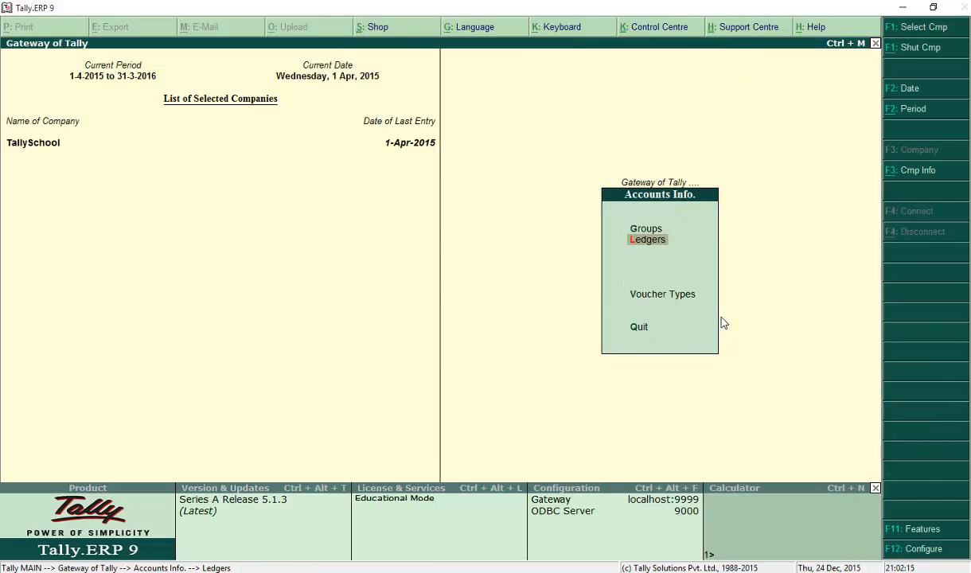
pyautogui.press('Escape')
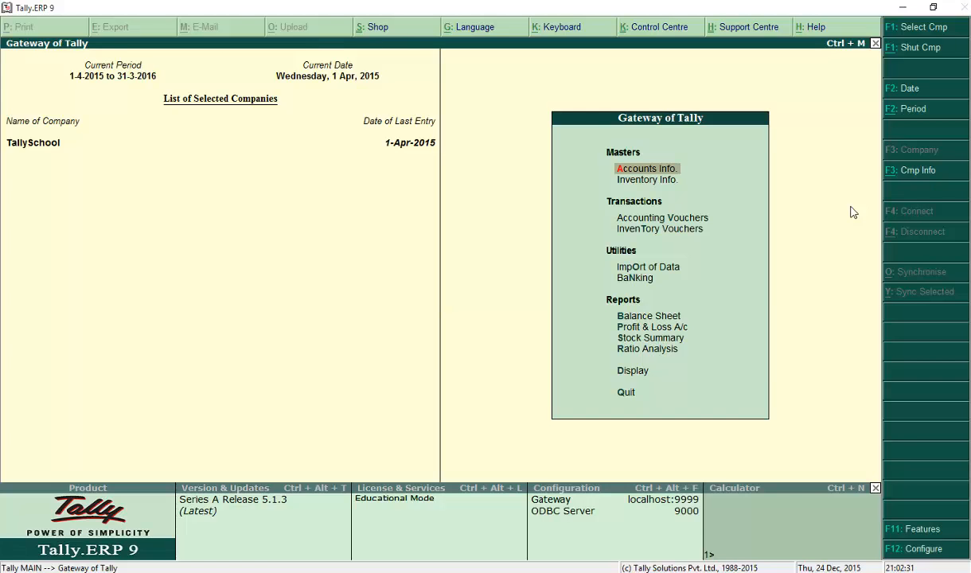
# Step: Start a new journal accounting voucher, keeping the date 1-Apr-2015
pyautogui.press('Down')
pyautogui.press('Down')
pyautogui.press('Return')
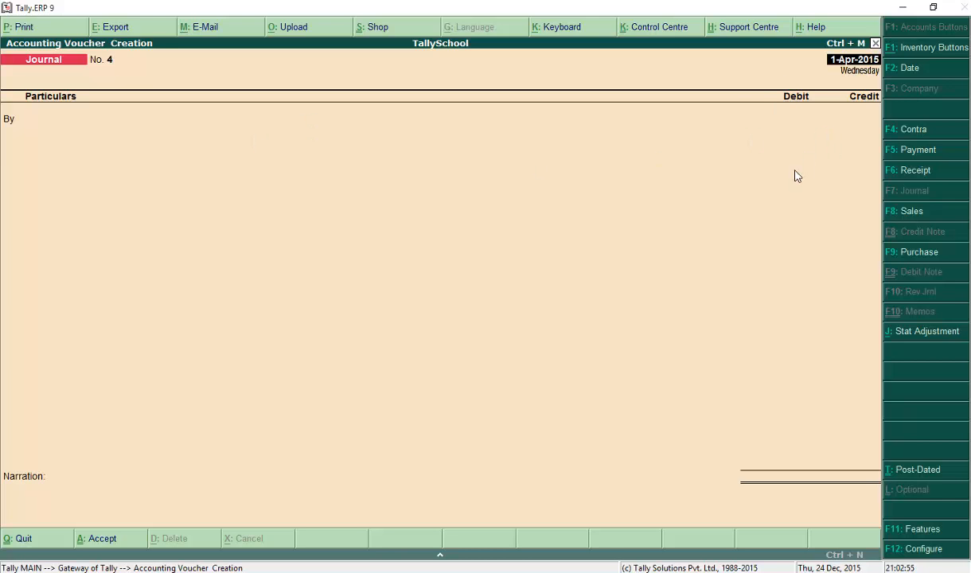
pyautogui.press('Return')
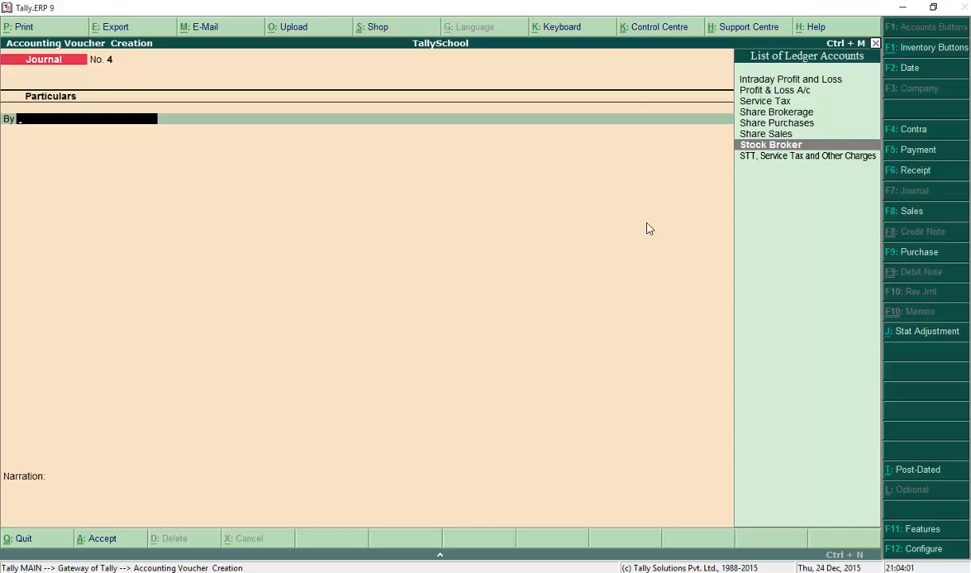
# Step: Look through the list of ledger accounts available for the voucher's debit line
pyautogui.press('Up')
pyautogui.press('Up')
pyautogui.press('Up')
pyautogui.press('Up')
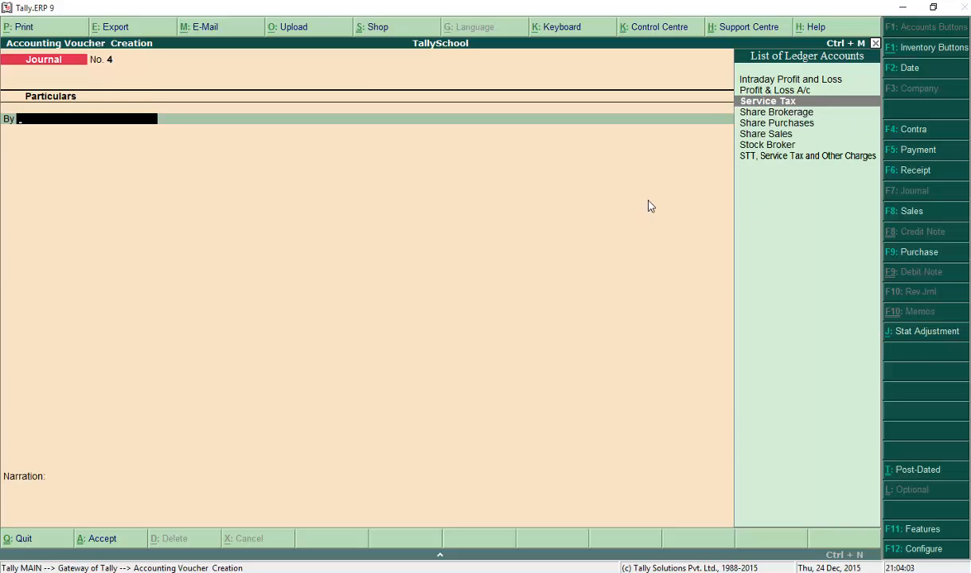
pyautogui.press('Down')
pyautogui.press('Down')
pyautogui.press('Down')
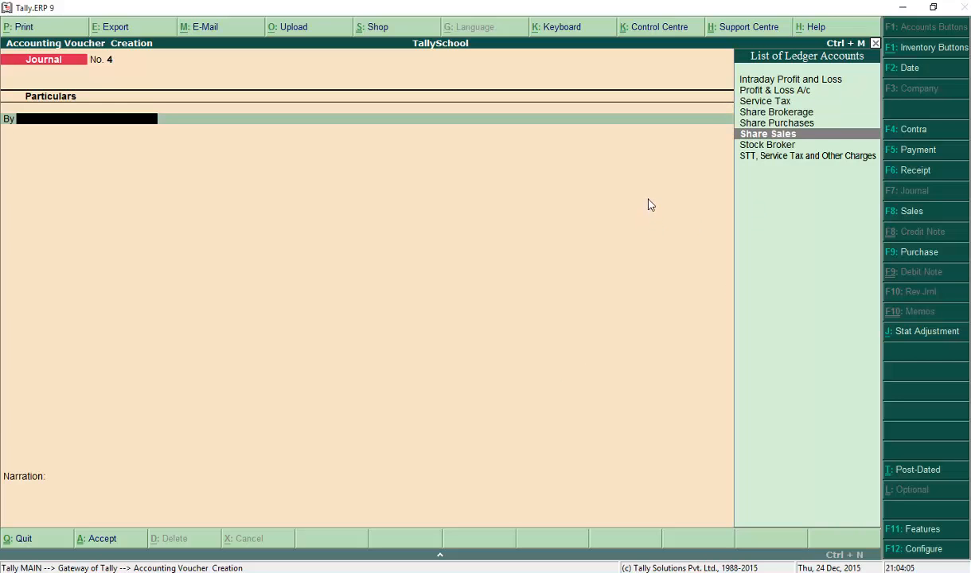
pyautogui.press('Down')
pyautogui.press('Down')
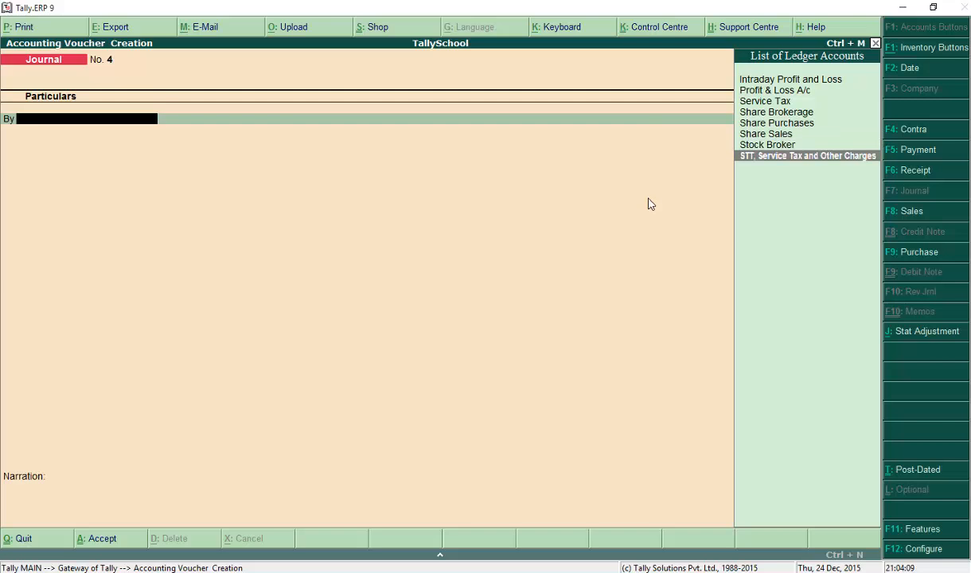
pyautogui.press('Up')
pyautogui.press('Up')
pyautogui.press('Up')
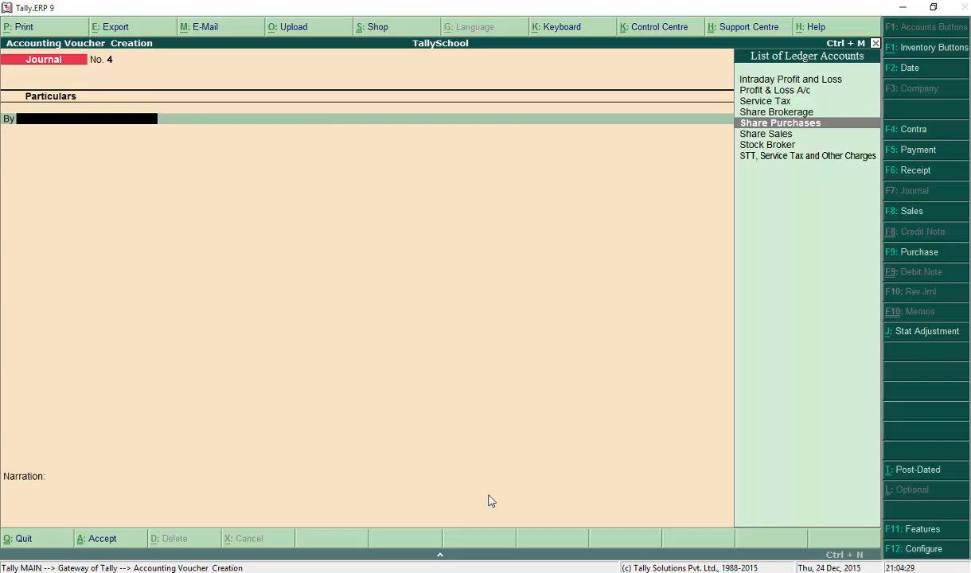
pyautogui.press('Down')
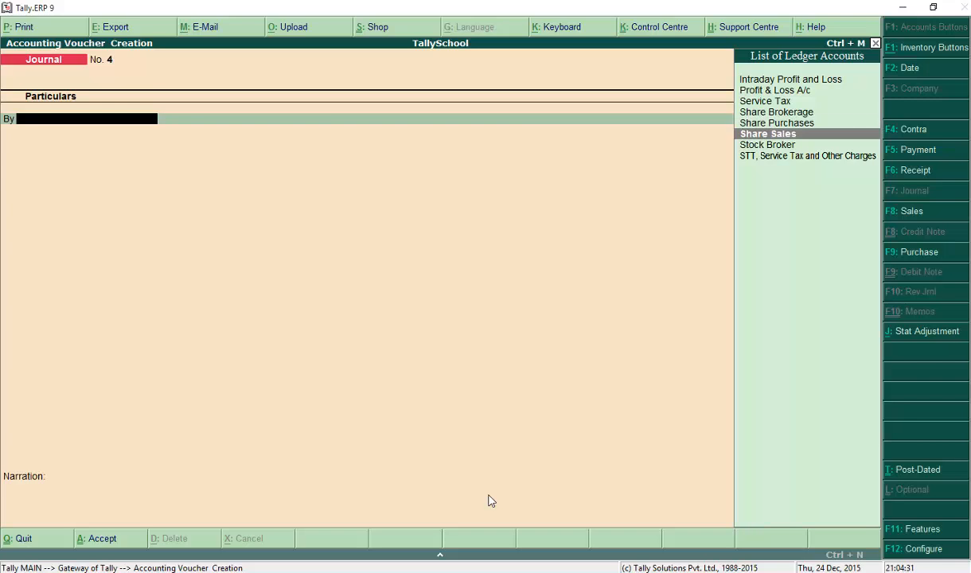
pyautogui.press('Down')
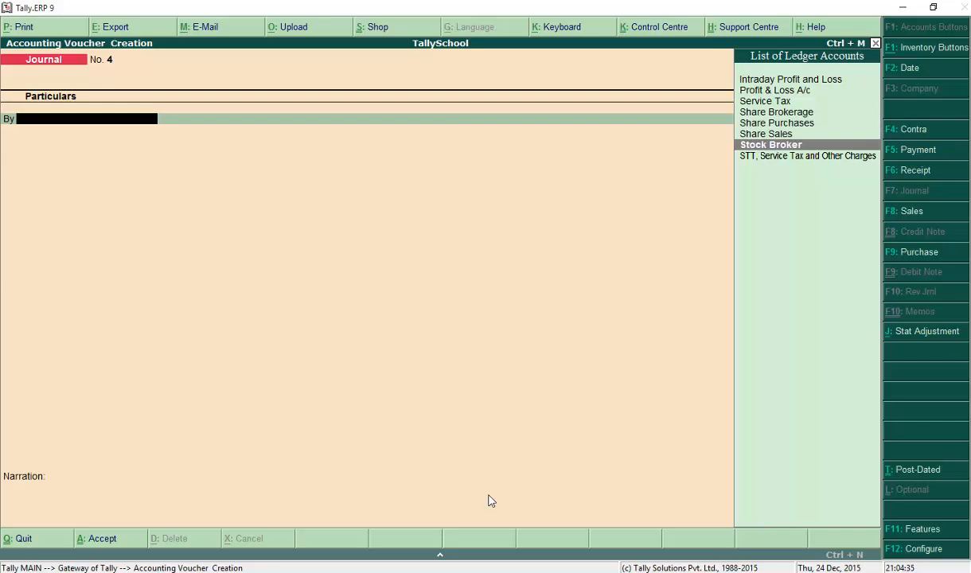
pyautogui.press('Down')
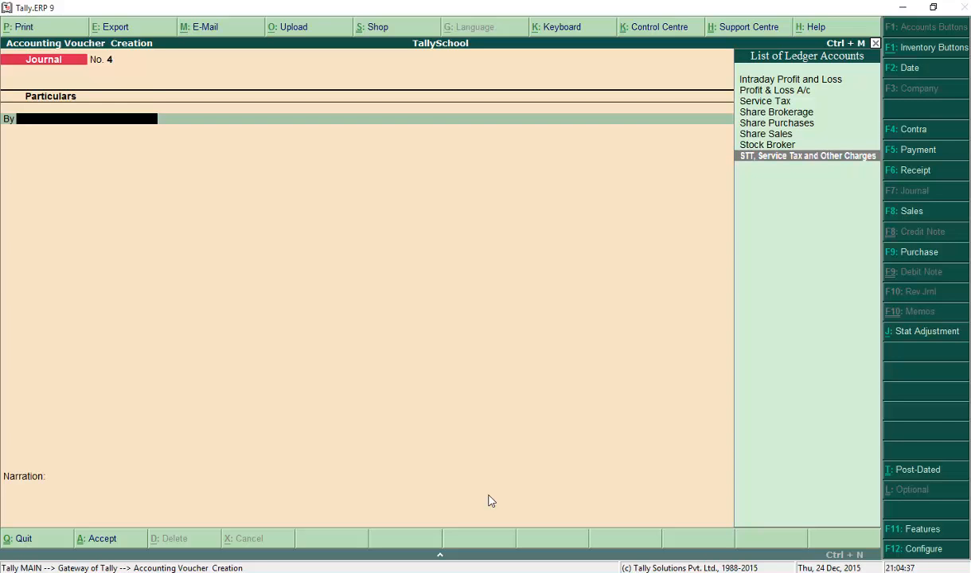
# Step: Debit the Stock Broker ledger with 100 in the journal voucher
pyautogui.press('Return')
pyautogui.press('BackSpace')
pyautogui.press('Up')
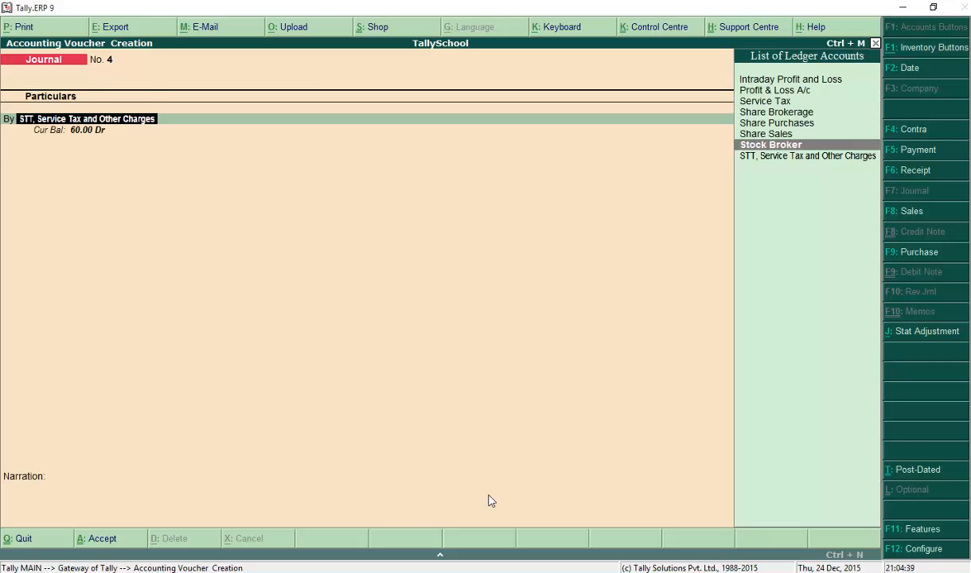
pyautogui.press('Return')
pyautogui.write('100')
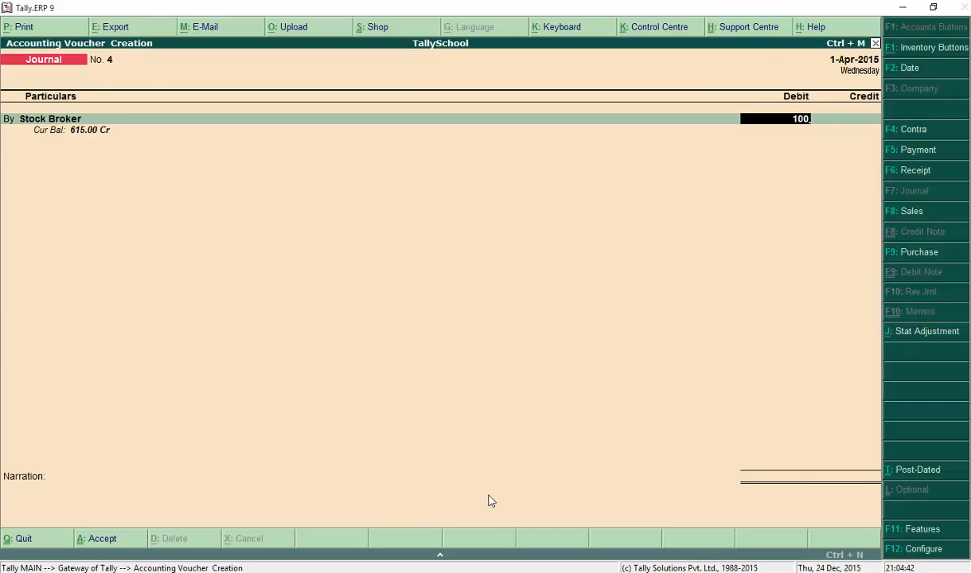
pyautogui.press('Return')
pyautogui.press('Return')
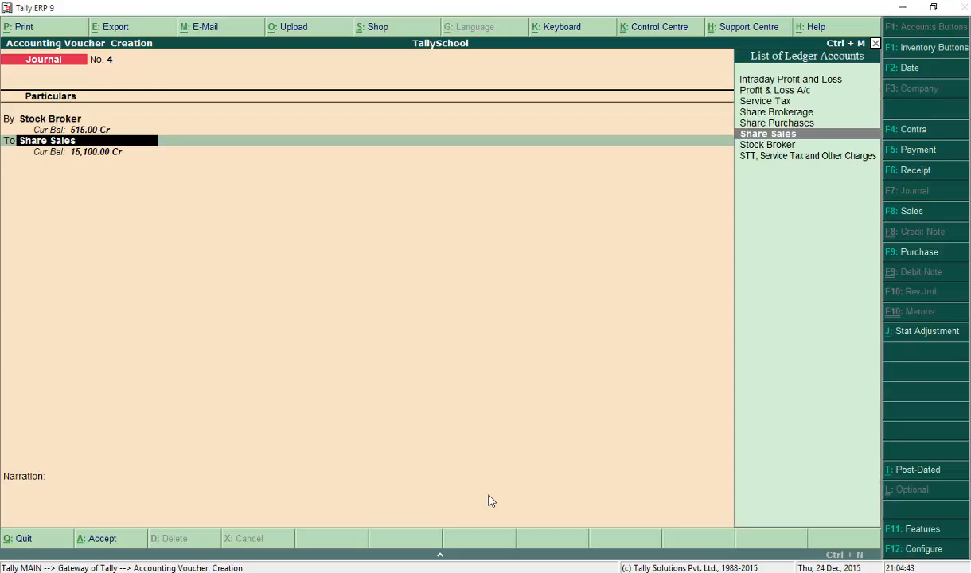
# Step: Credit the Intraday Profit and Loss ledger with 100.00 in the journal voucher
pyautogui.press('Up')
pyautogui.press('Up')
pyautogui.press('Up')
pyautogui.press('Up')
pyautogui.press('Up')
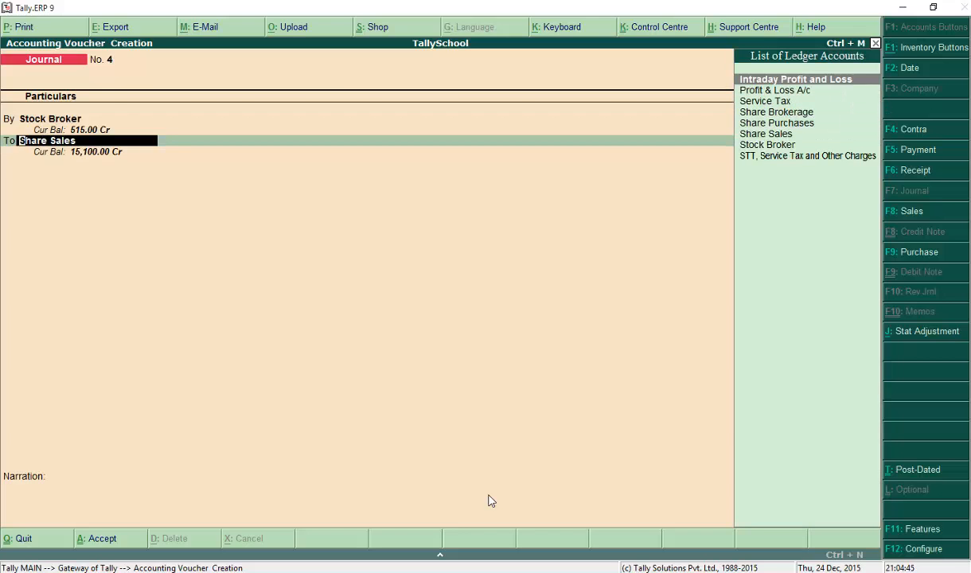
pyautogui.press('Return')
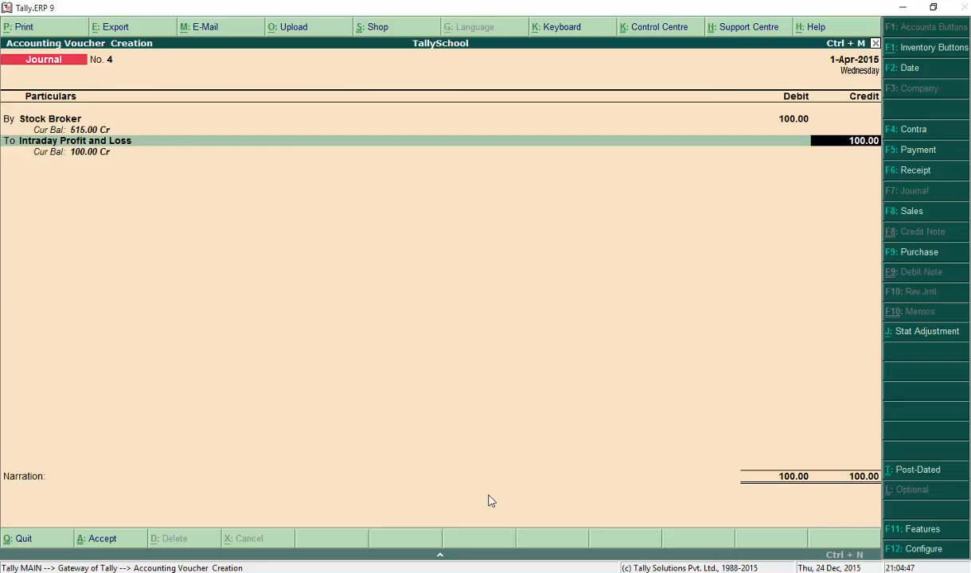
pyautogui.press('Return')
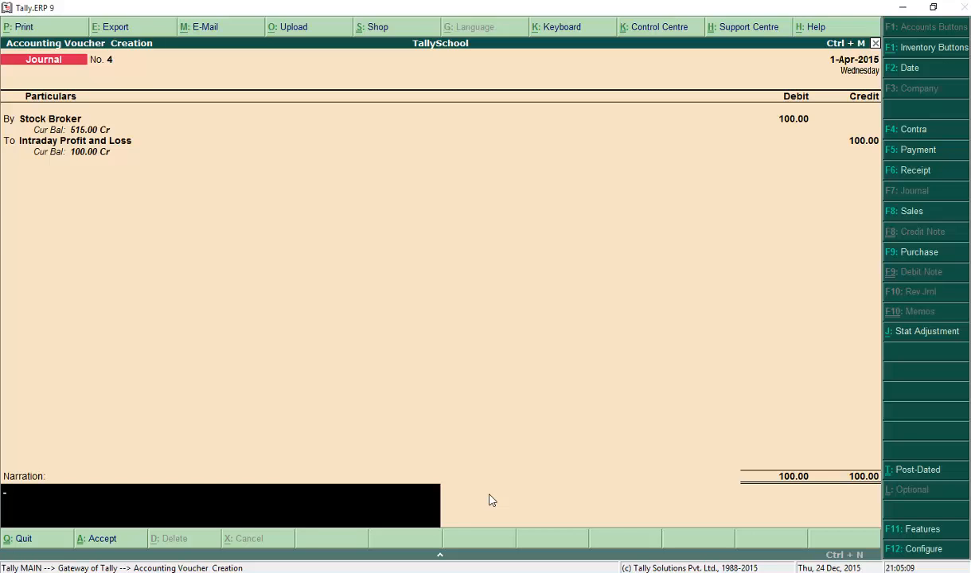
# Step: Add the narration "Intraday trading of Reliance 100 shares.", save the journal voucher and leave voucher entry
pyautogui.write('Intraday r trading of R')
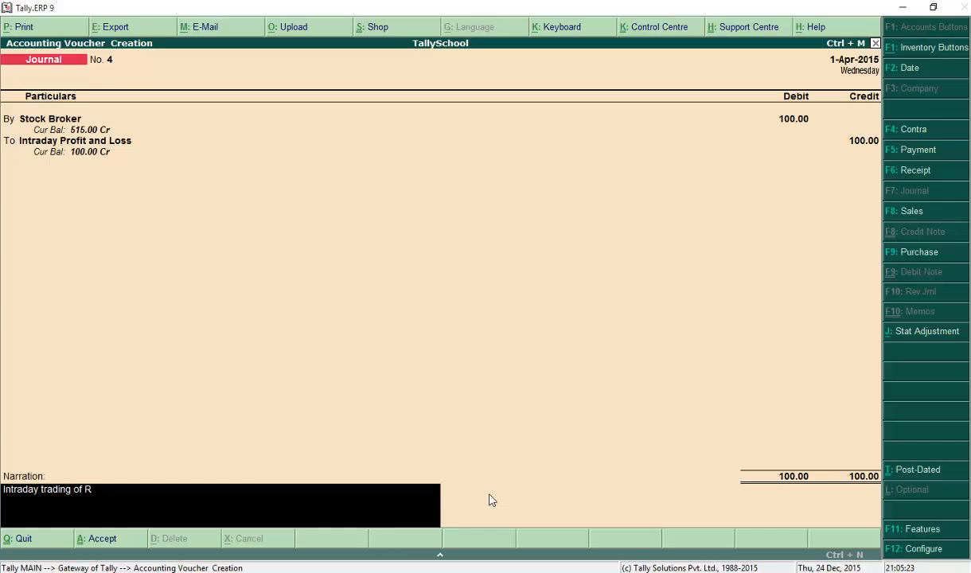
pyautogui.write('eliance 100 shares.')
pyautogui.press('Return')
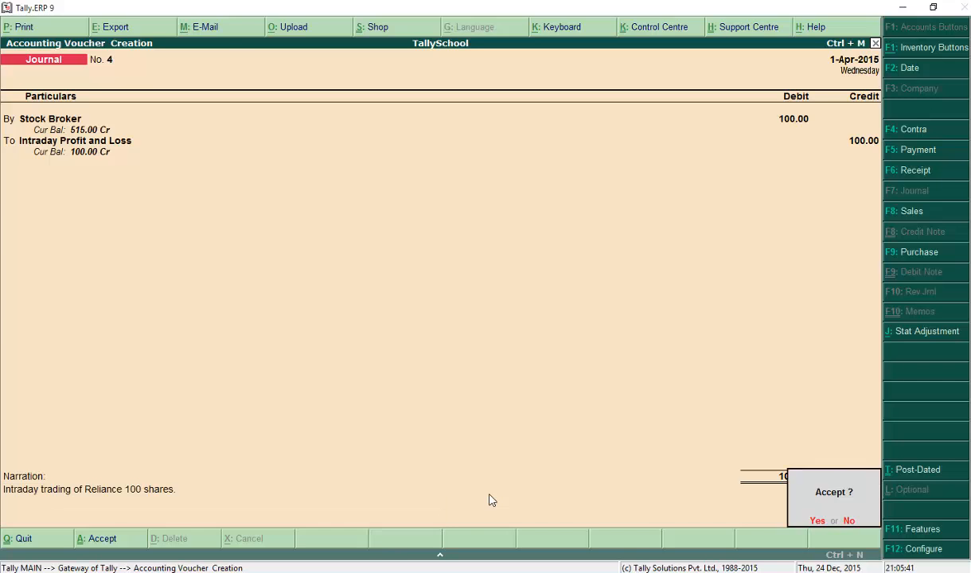
pyautogui.press('Return')
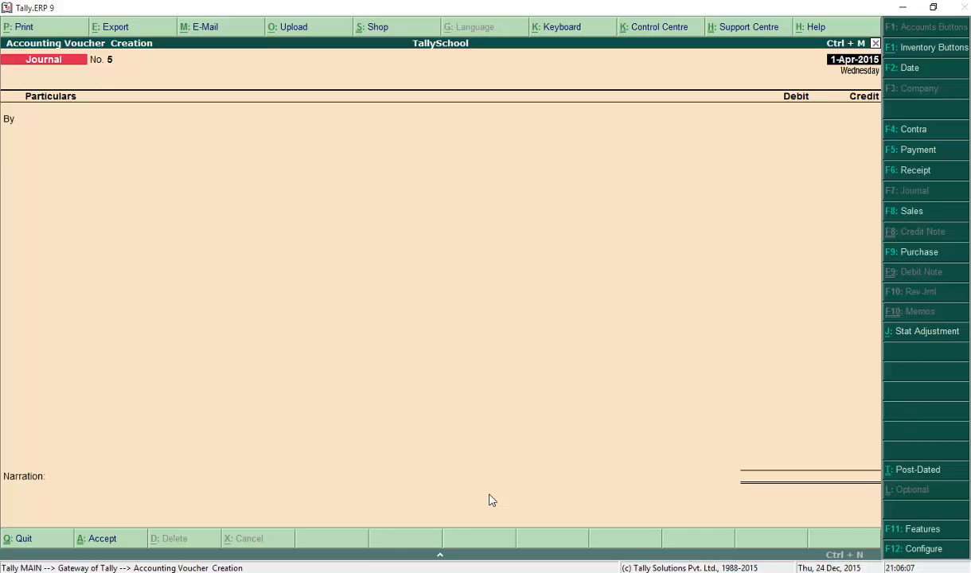
pyautogui.press('Escape')
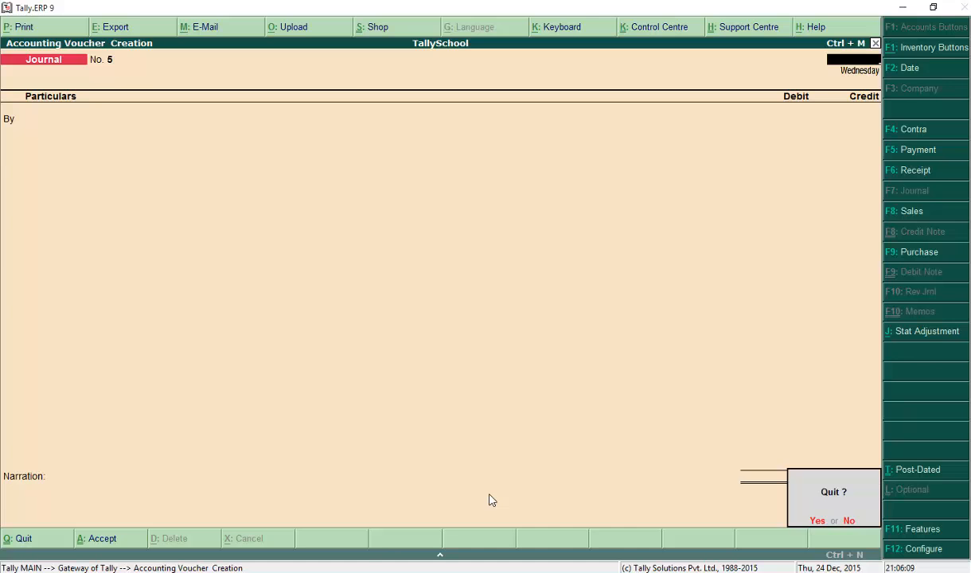
pyautogui.press('y')
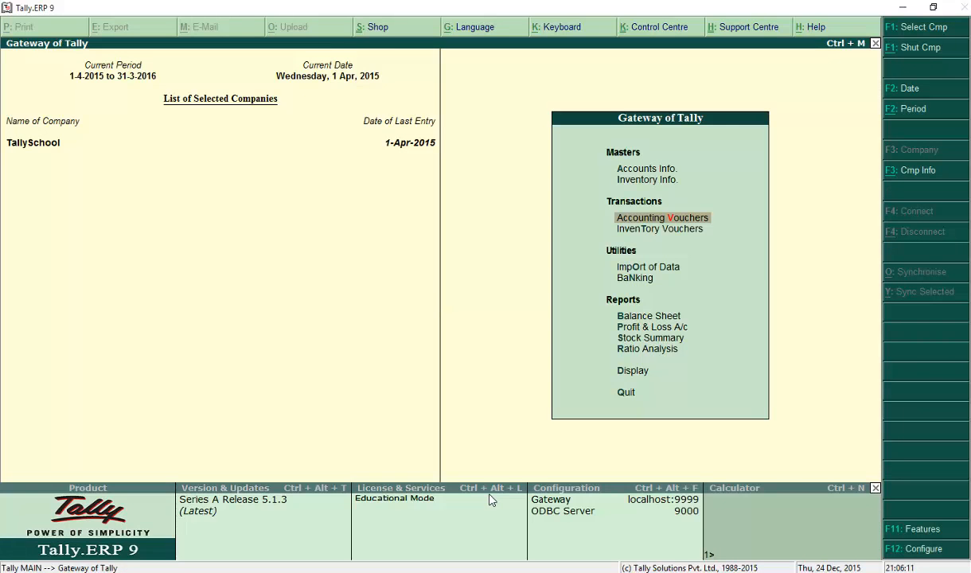
# Step: View the Balance Sheet in detailed form and examine the Intraday Profit and Loss line under Capital Account
pyautogui.press('Down')
pyautogui.press('Down')
pyautogui.press('Down')
pyautogui.press('Down')
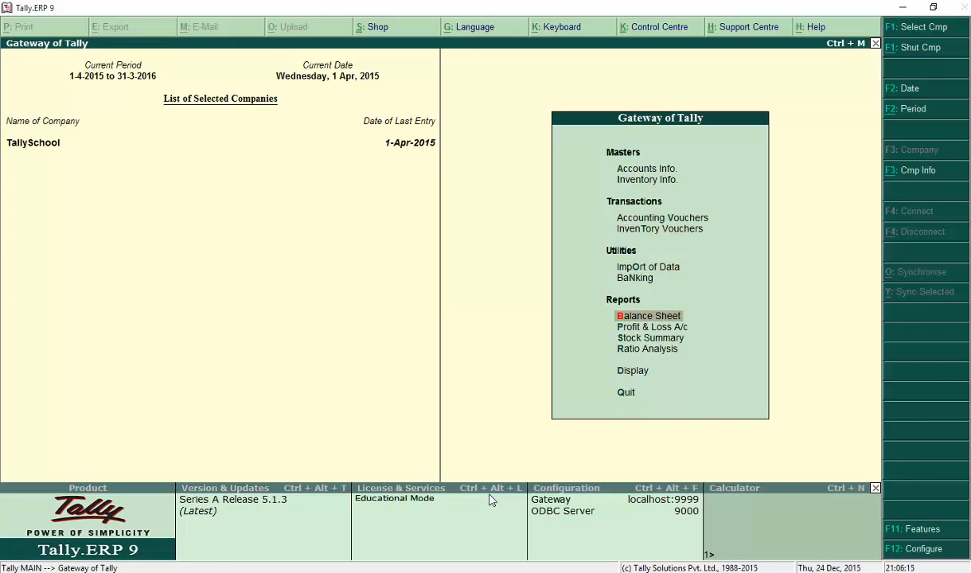
pyautogui.press('Return')
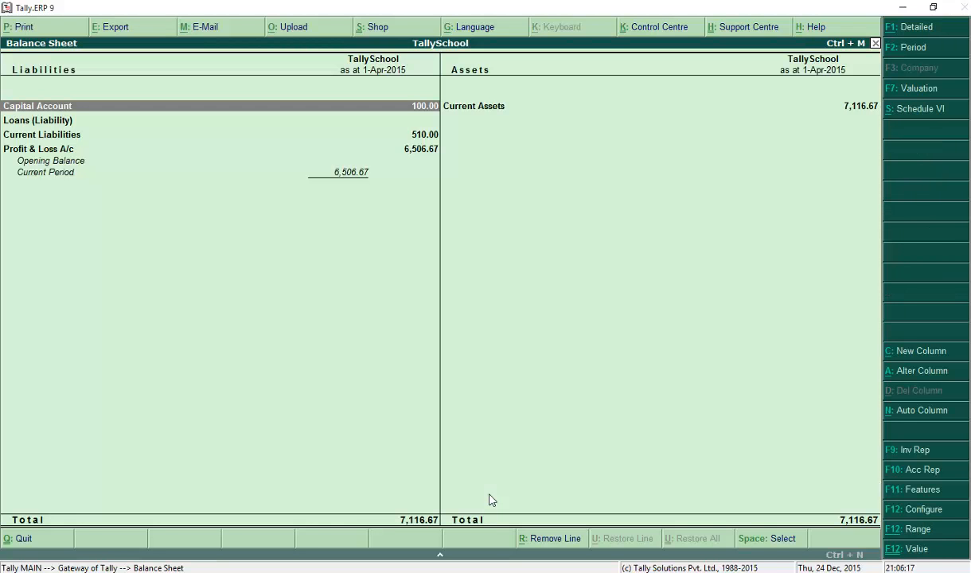
pyautogui.hotkey('alt', 'F1')
pyautogui.press('Down')
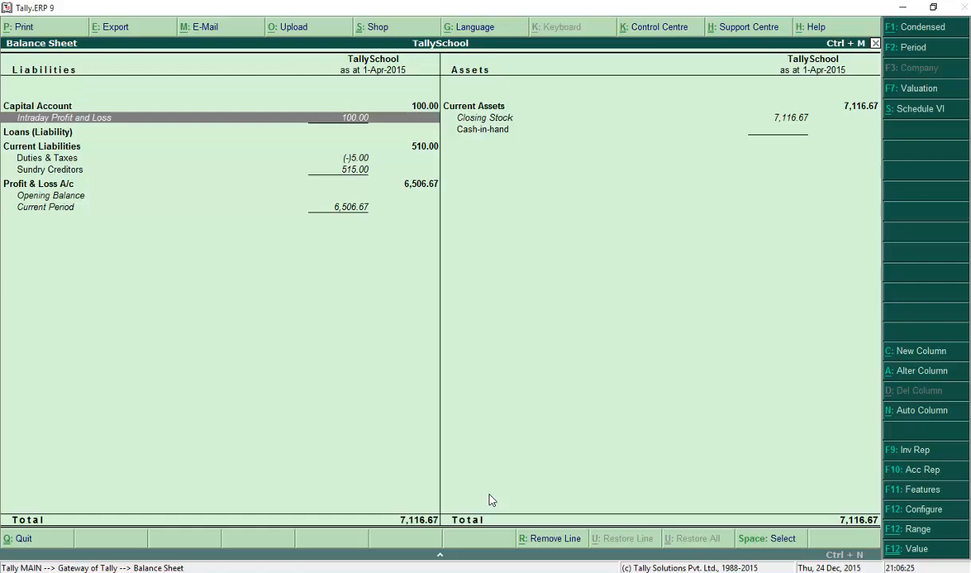
# Step: Drill down from the Intraday Profit and Loss balance to its April journal voucher with Stock Broker and go to the credited ledger line
pyautogui.press('Return')
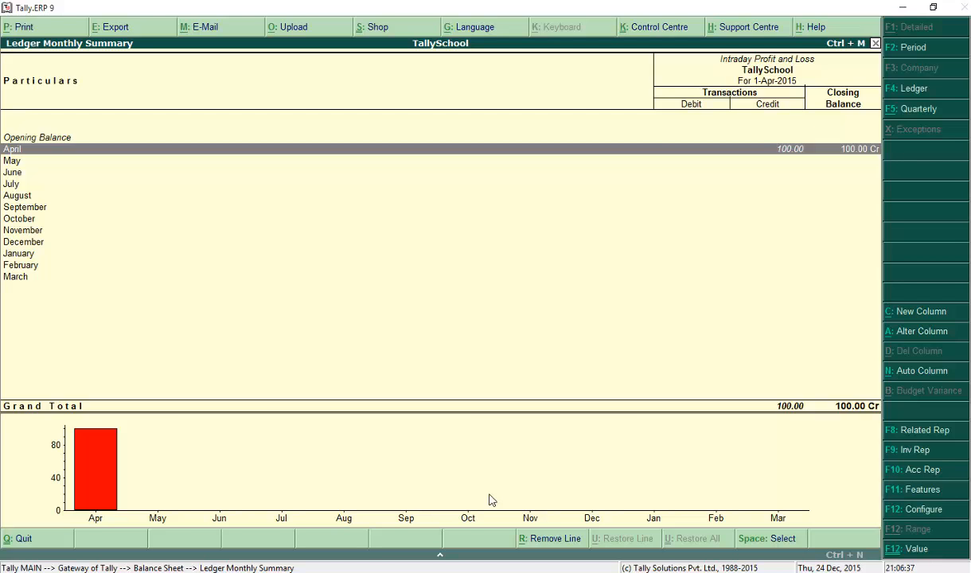
pyautogui.click(490, 500)
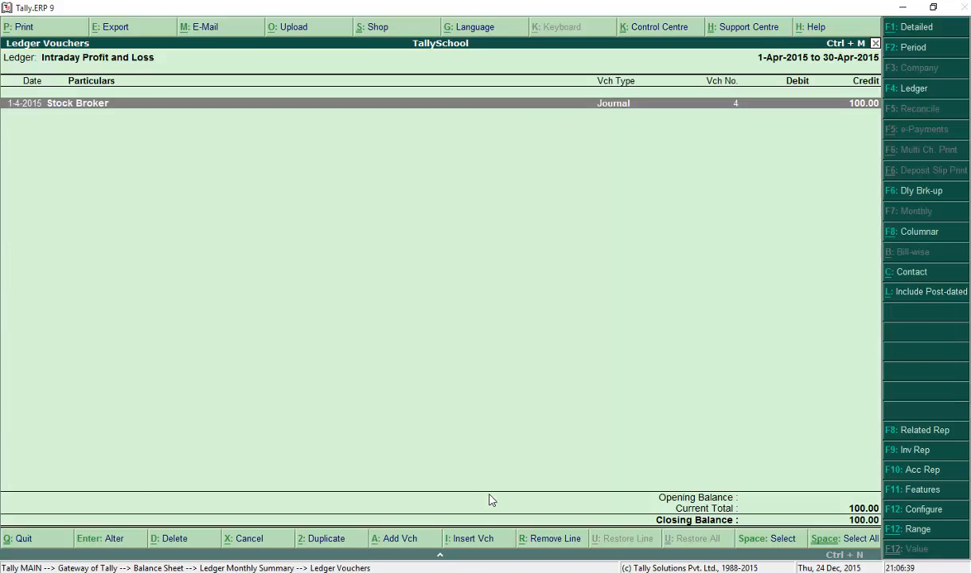
pyautogui.click(491, 500)
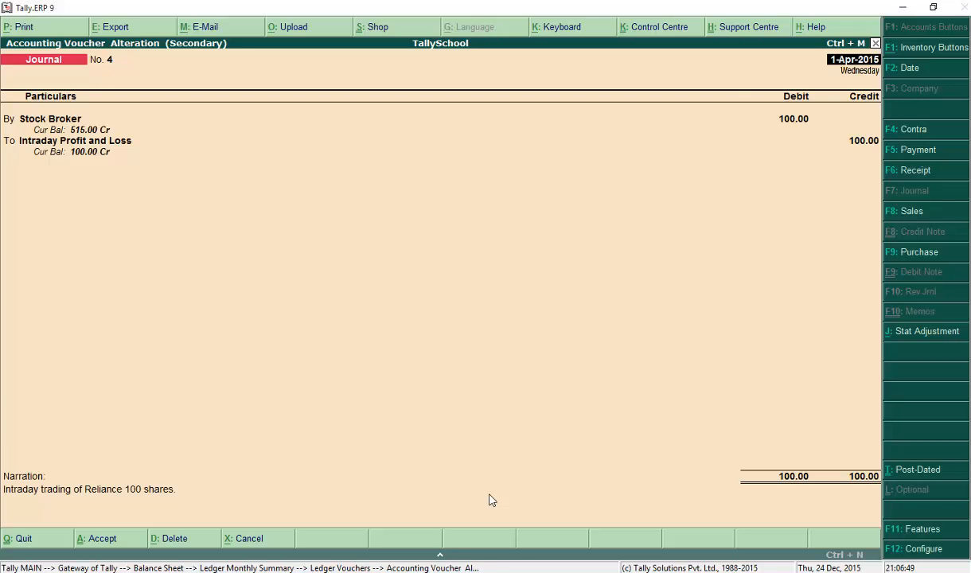
pyautogui.press('Return')
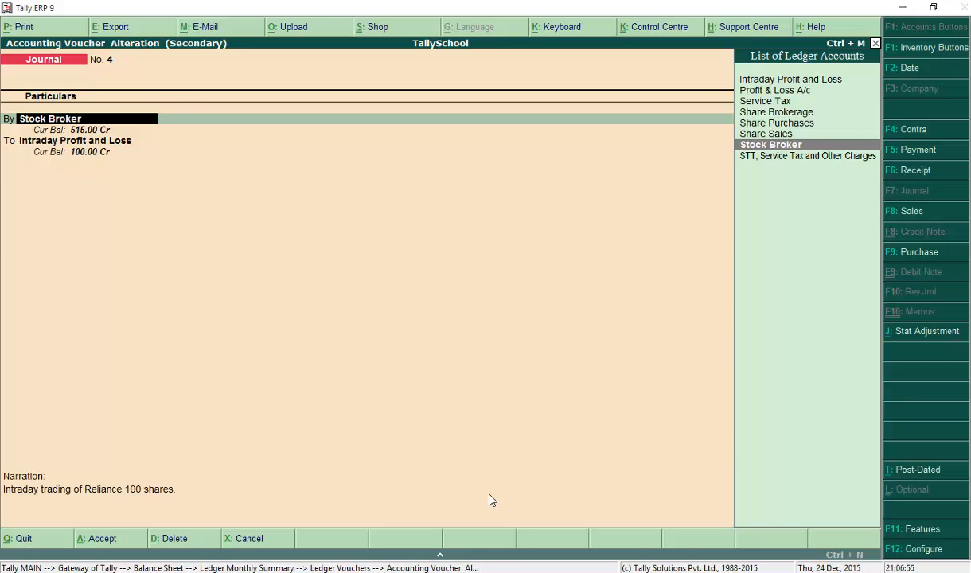
pyautogui.press('Return')
pyautogui.press('Return')
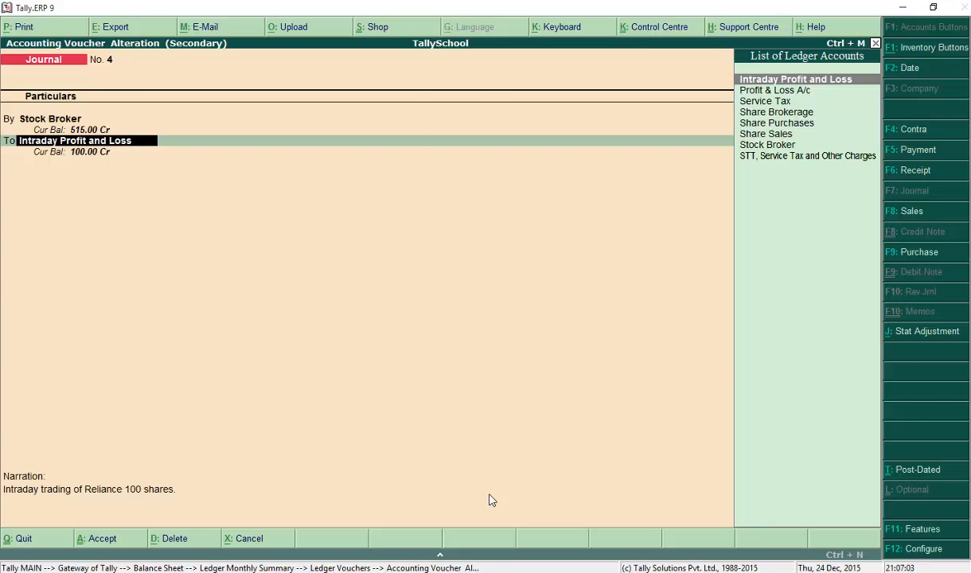
# Step: Alter the Intraday Profit and Loss ledger from within the voucher, placing it under Direct Incomes, and save the ledger
pyautogui.hotkey('ctrl', 'Return')
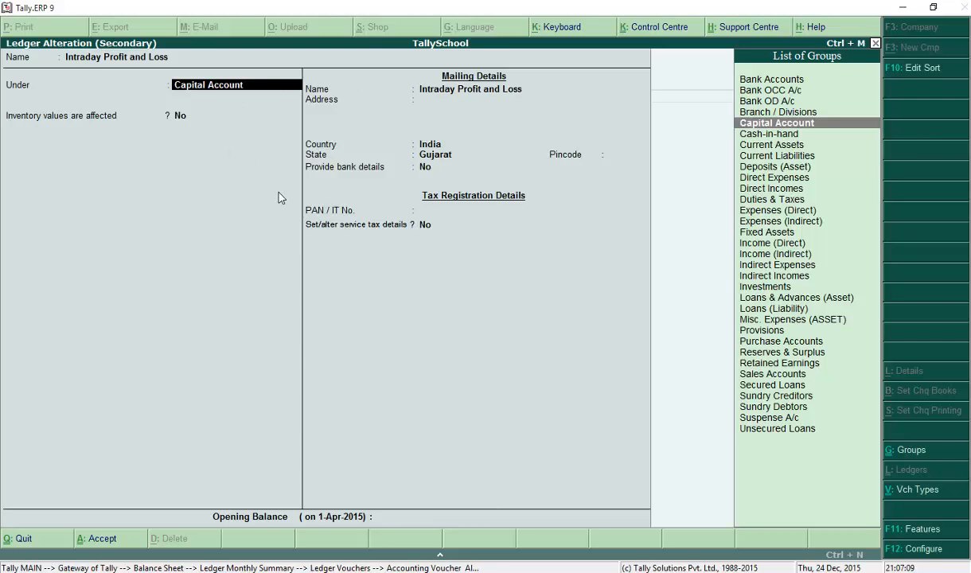
pyautogui.write('In')
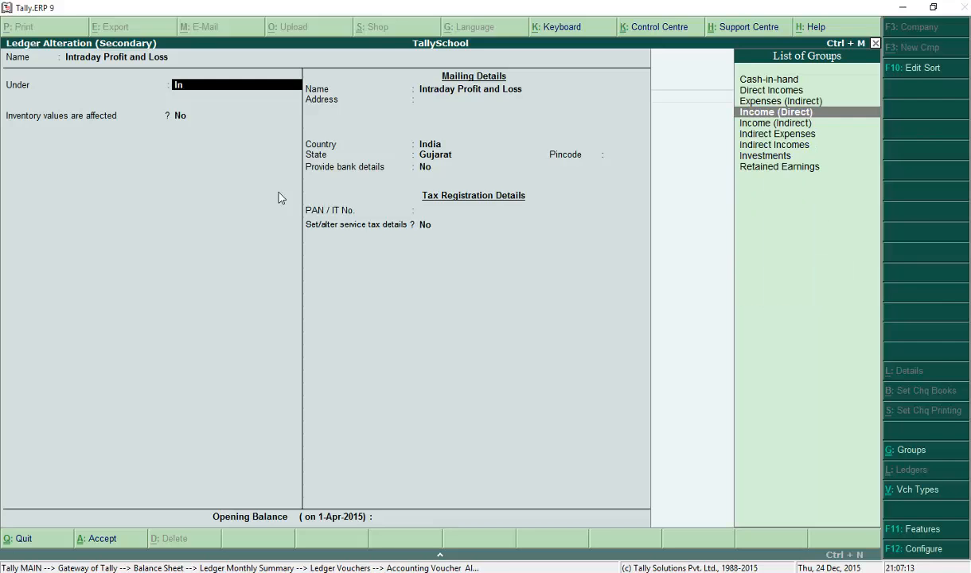
pyautogui.press('Return')
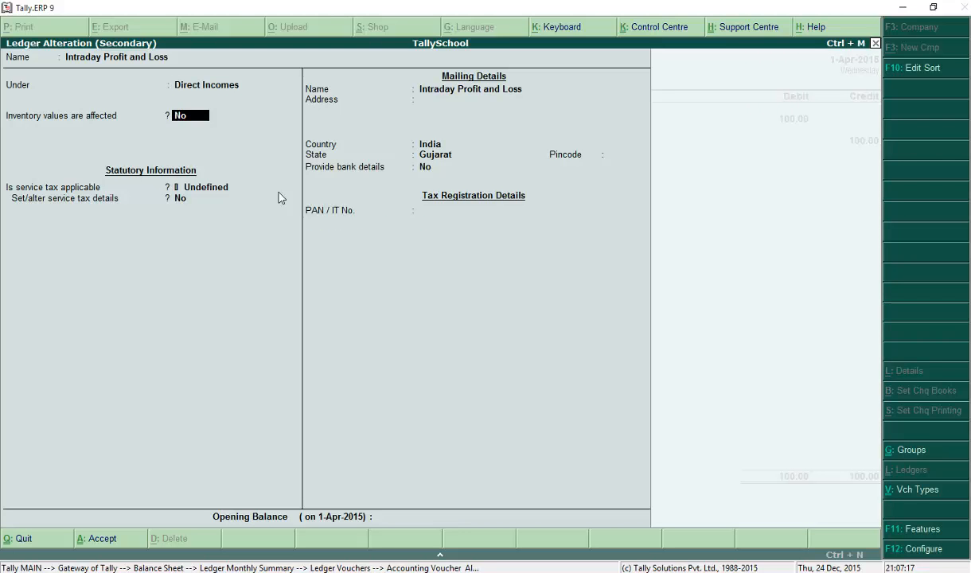
pyautogui.press('Return')
pyautogui.press('Return')
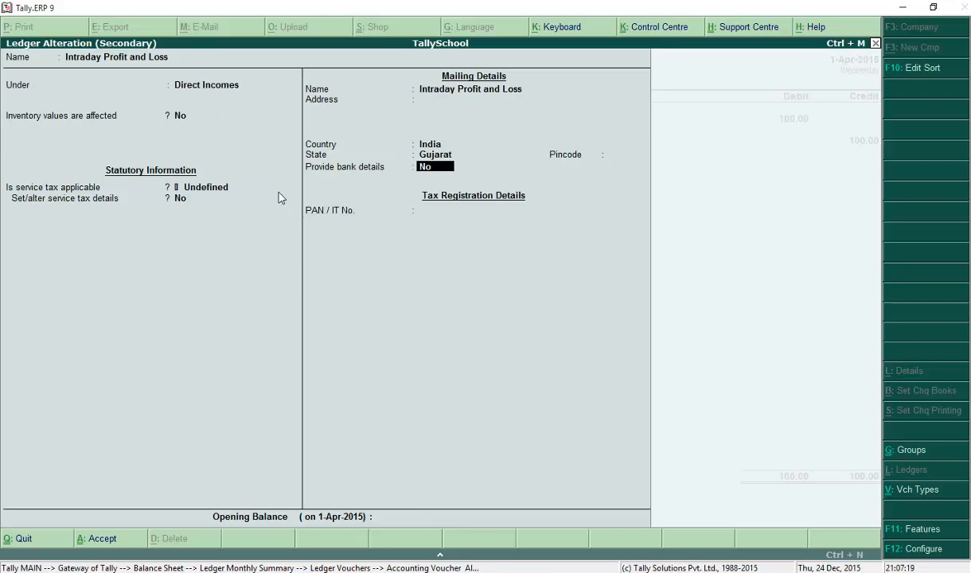
pyautogui.press('Return')
pyautogui.press('Return')
pyautogui.press('Return')
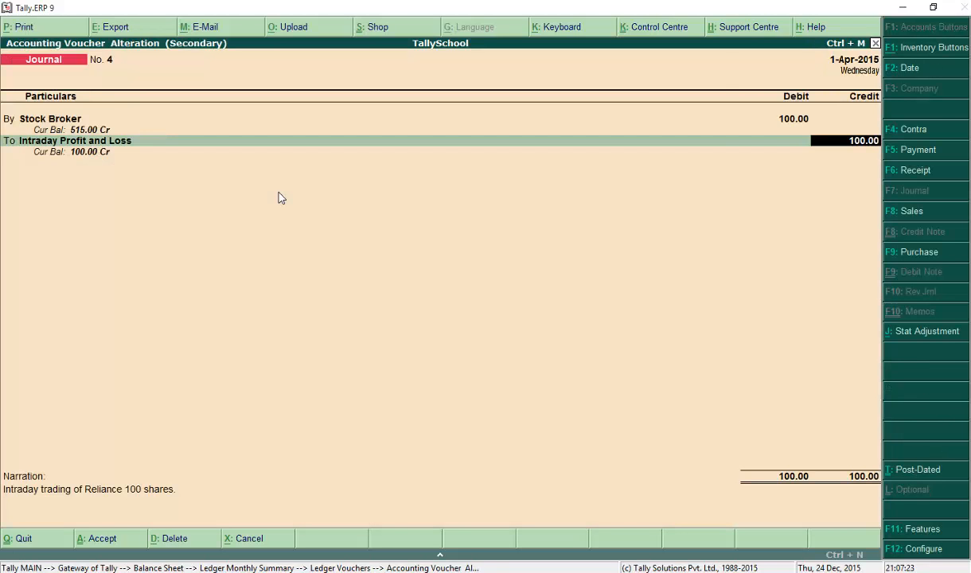
# Step: Accept the journal voucher with its existing amounts and narration, and return to the Balance Sheet
pyautogui.press('Return')
pyautogui.press('Return')
pyautogui.press('Return')
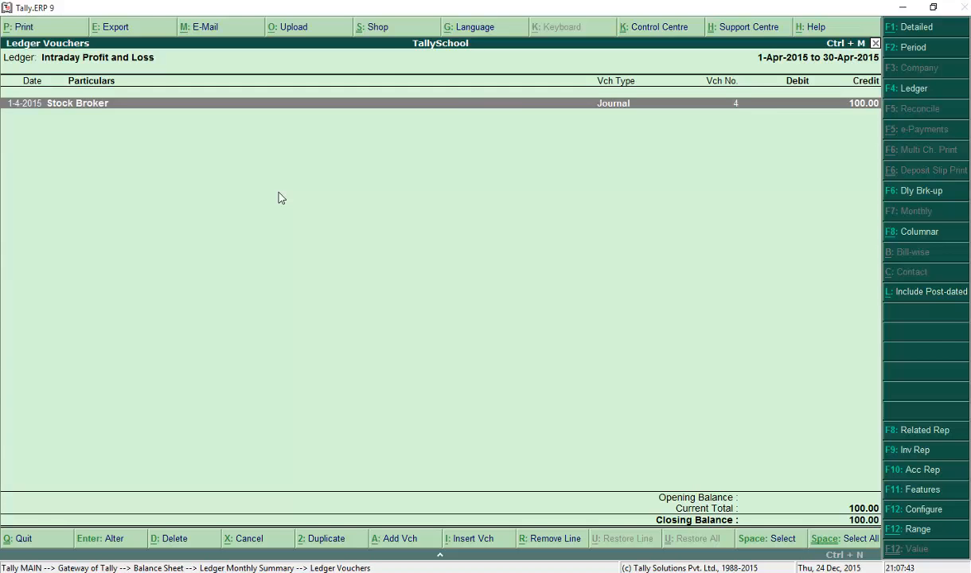
pyautogui.press('Escape')
pyautogui.press('Escape')
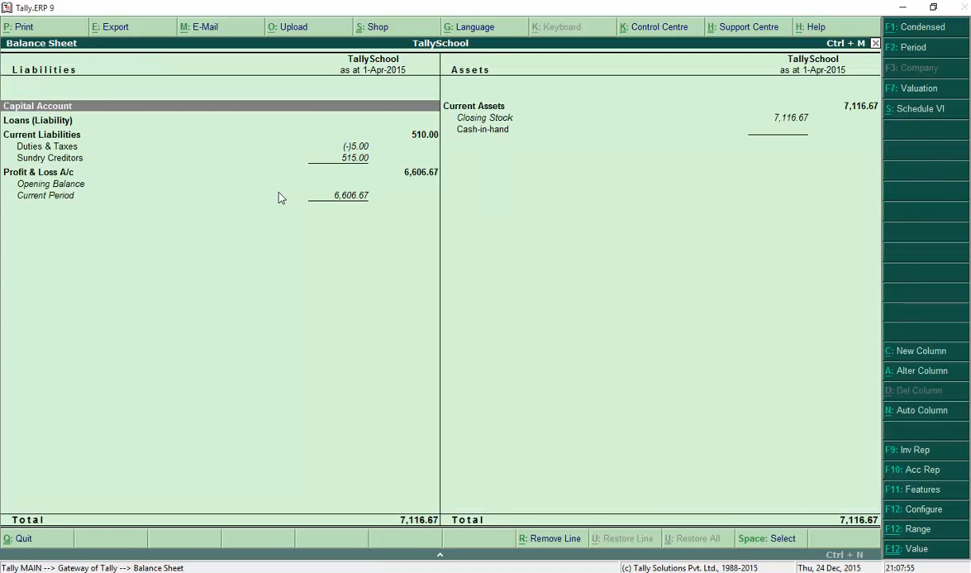
# Step: View the Profit & Loss A/c in detailed form and examine the Intraday Profit and Loss entry under Direct Incomes
pyautogui.press('Escape')
pyautogui.press('Down')
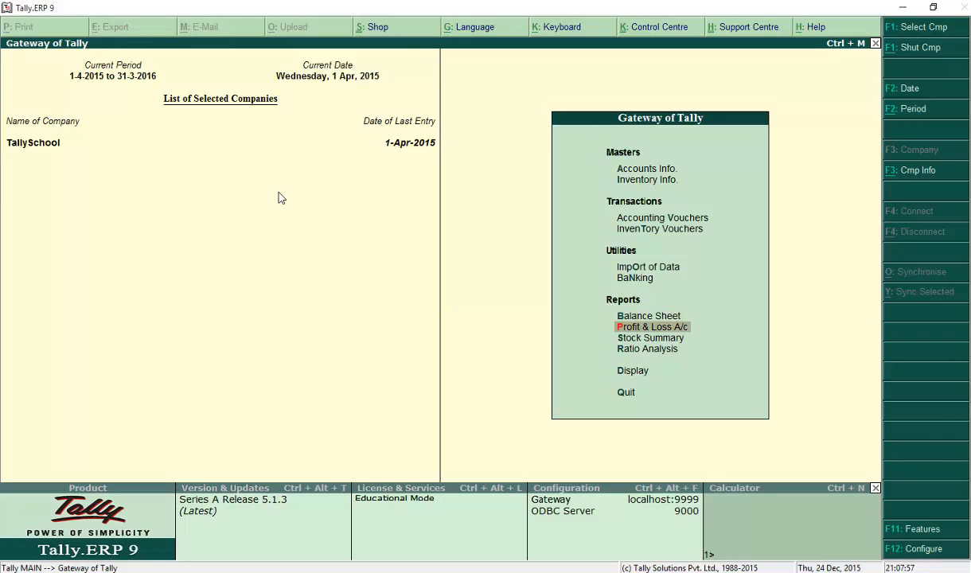
pyautogui.press('Return')
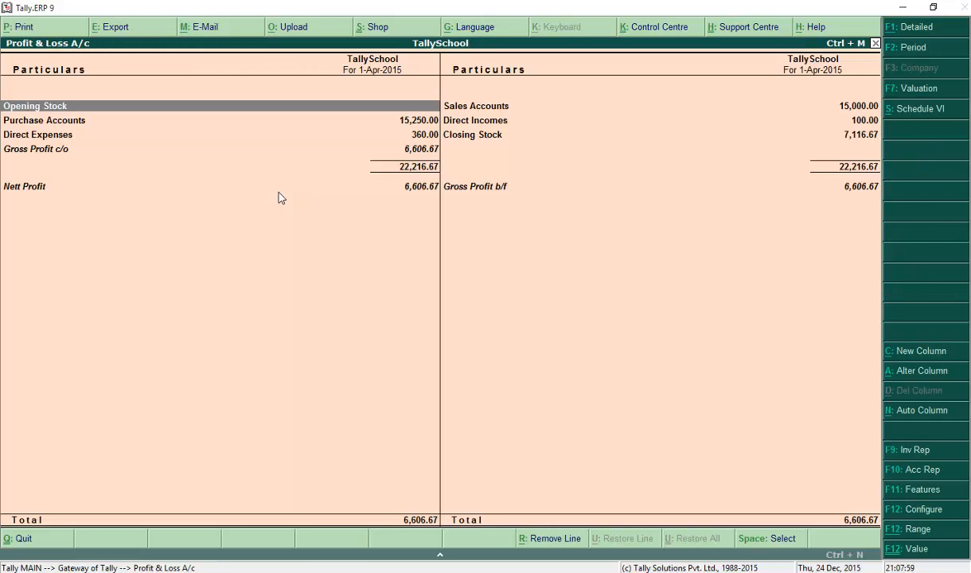
pyautogui.hotkey('alt', 'F1')
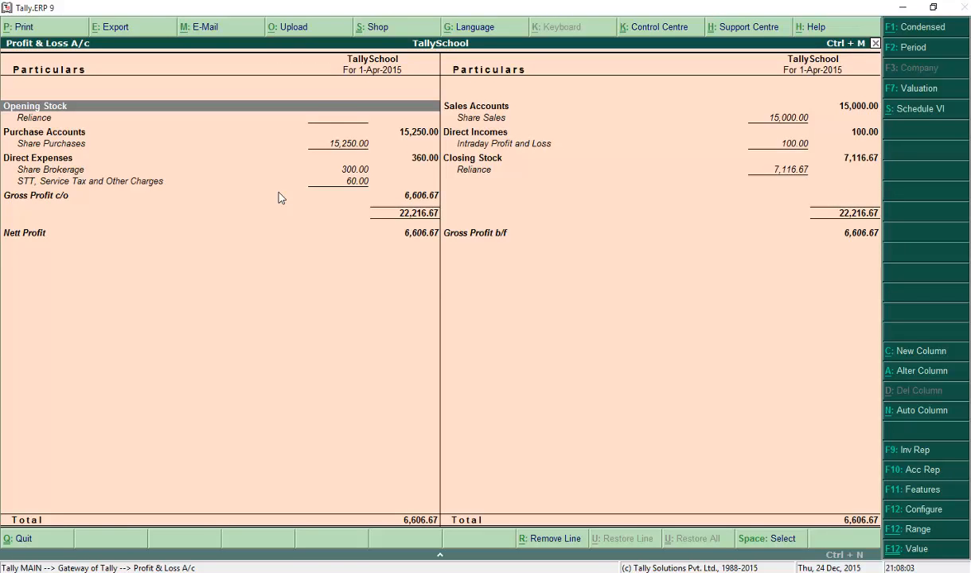
pyautogui.press('Right')
pyautogui.press('Down')
pyautogui.press('Down')
pyautogui.press('Down')
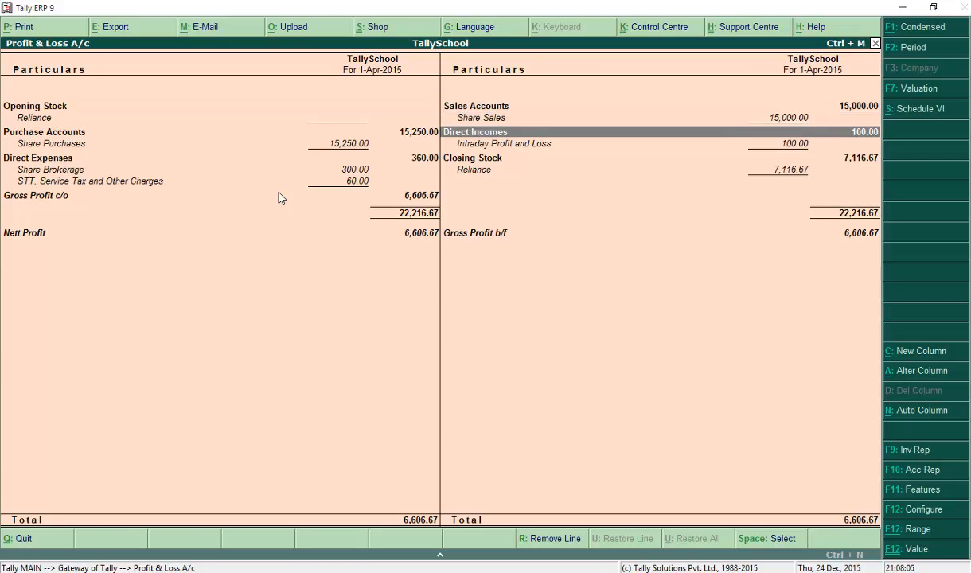